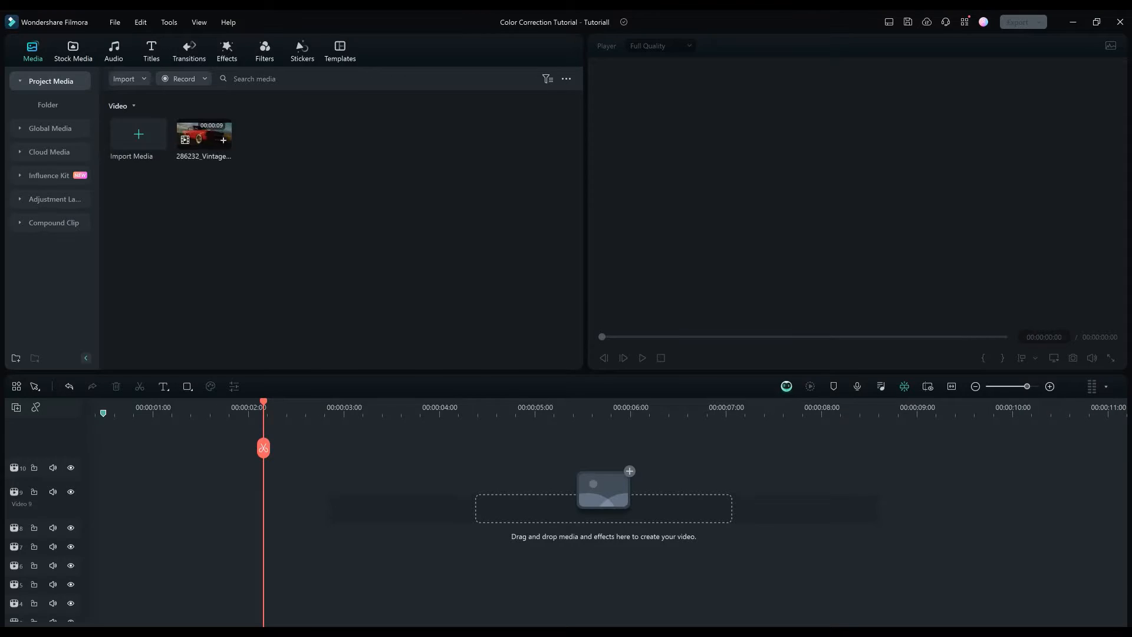
Place the vintage car clip at the start of the first video track and bring up its basic color adjustments.
{"action": "left_click_drag", "start_coordinate": [204, 135], "coordinate": [97, 570]}
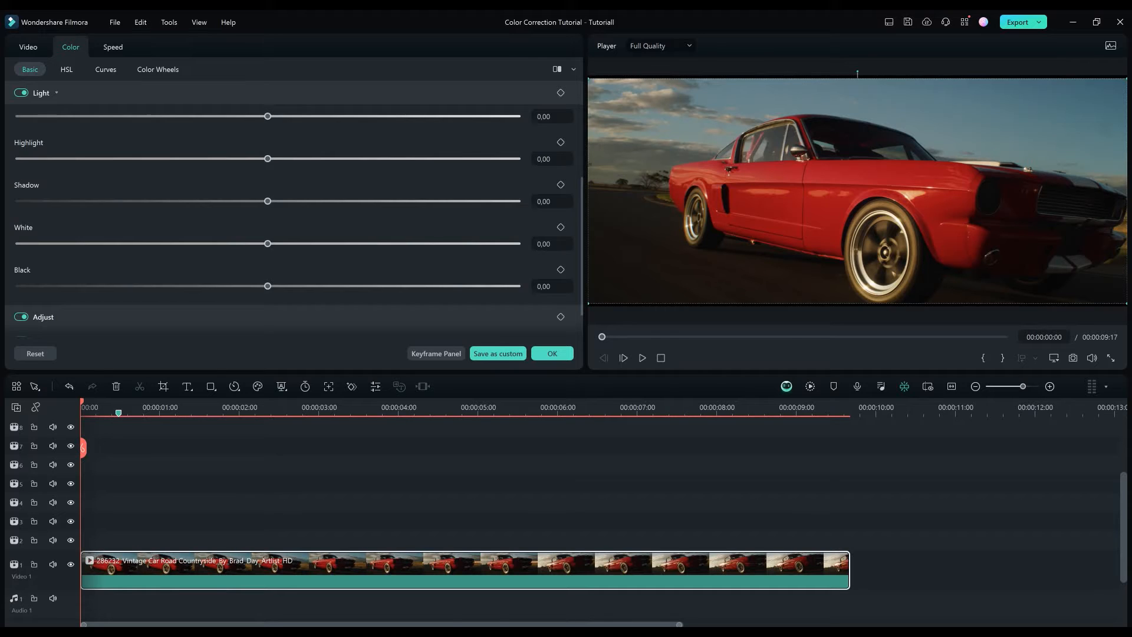
{"action": "left_click", "coordinate": [56, 93]}
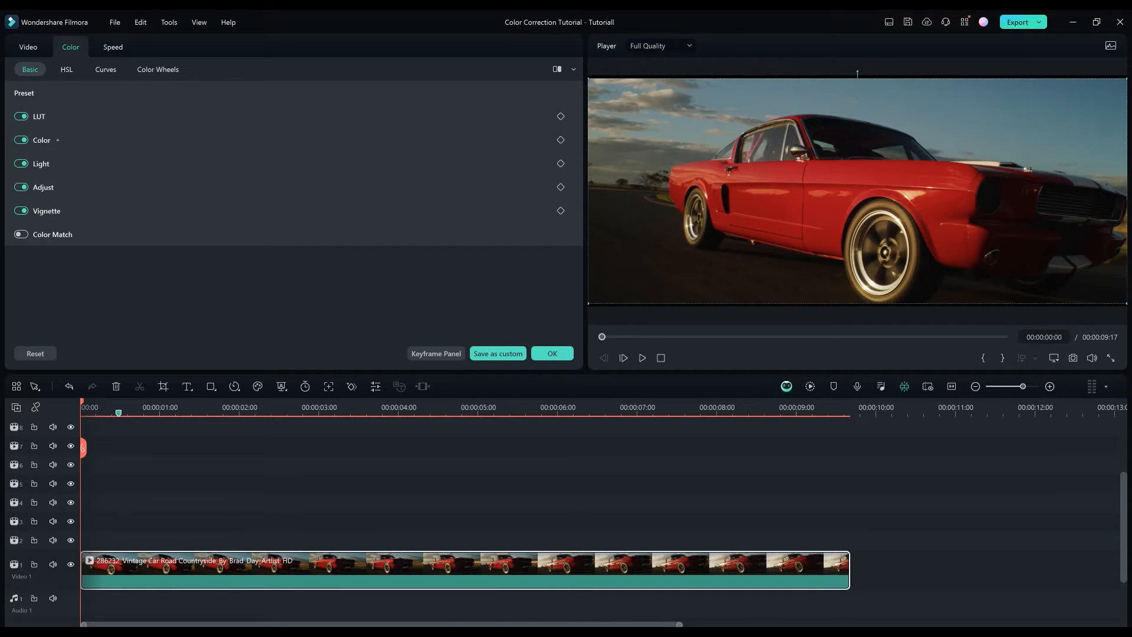
{"action": "left_click", "coordinate": [57, 140]}
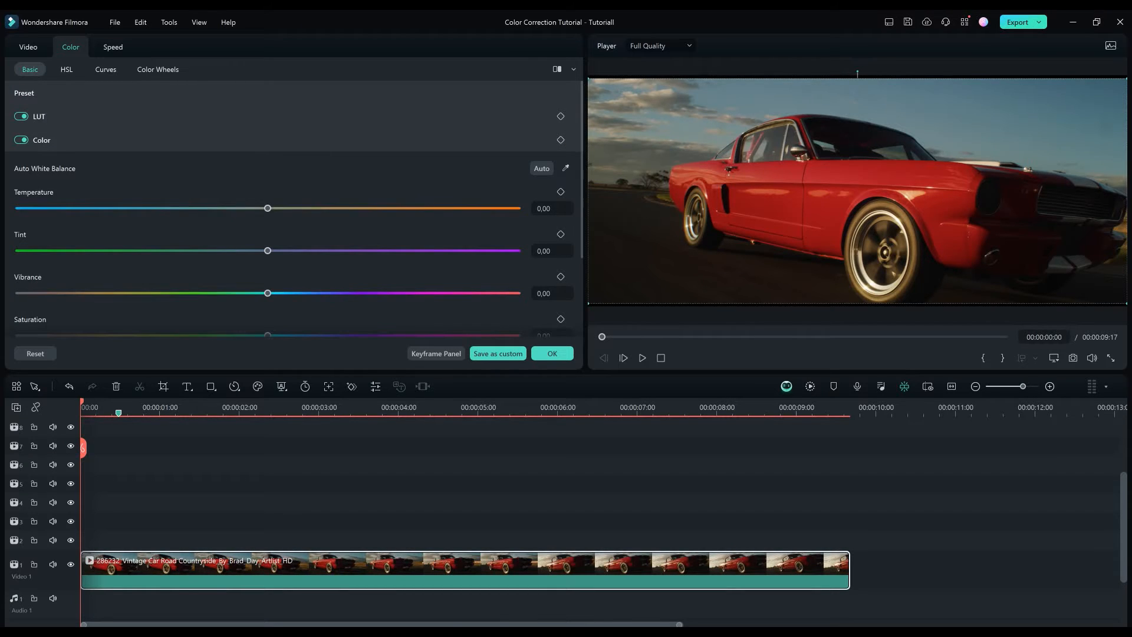
Desaturate the clip with saturation and vibrance at -100, set tint to -15, and raise the temperature slightly.
{"action": "scroll", "coordinate": [293, 206], "scroll_direction": "down", "scroll_amount": 1}
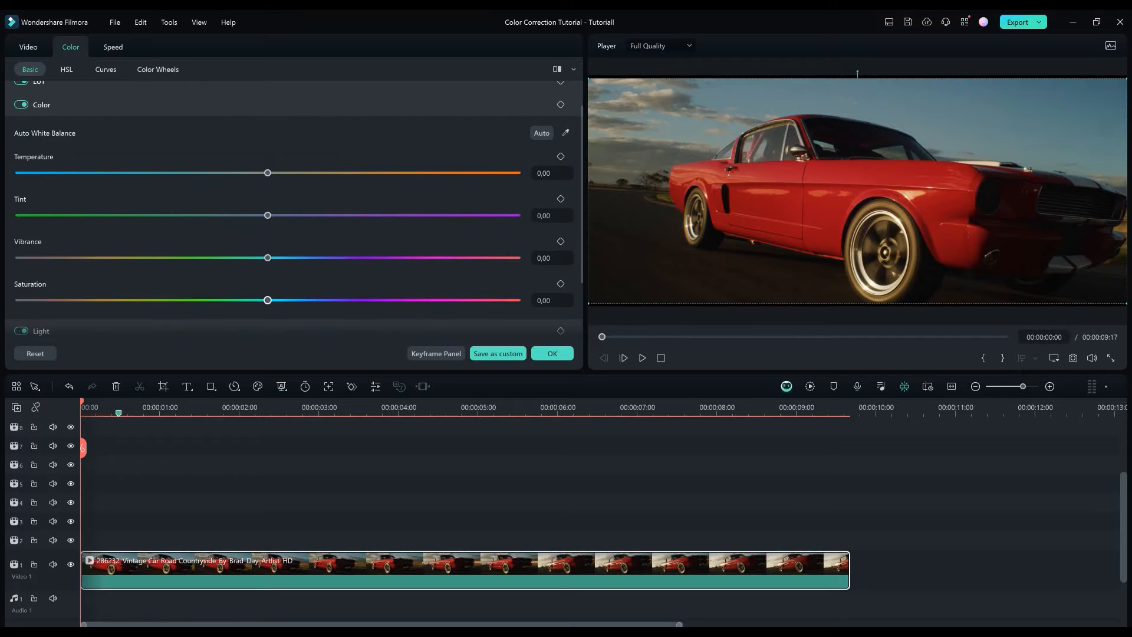
{"action": "left_click_drag", "start_coordinate": [267, 300], "coordinate": [19, 300]}
{"action": "left_click_drag", "start_coordinate": [268, 258], "coordinate": [19, 257]}
{"action": "left_click_drag", "start_coordinate": [267, 215], "coordinate": [240, 215]}
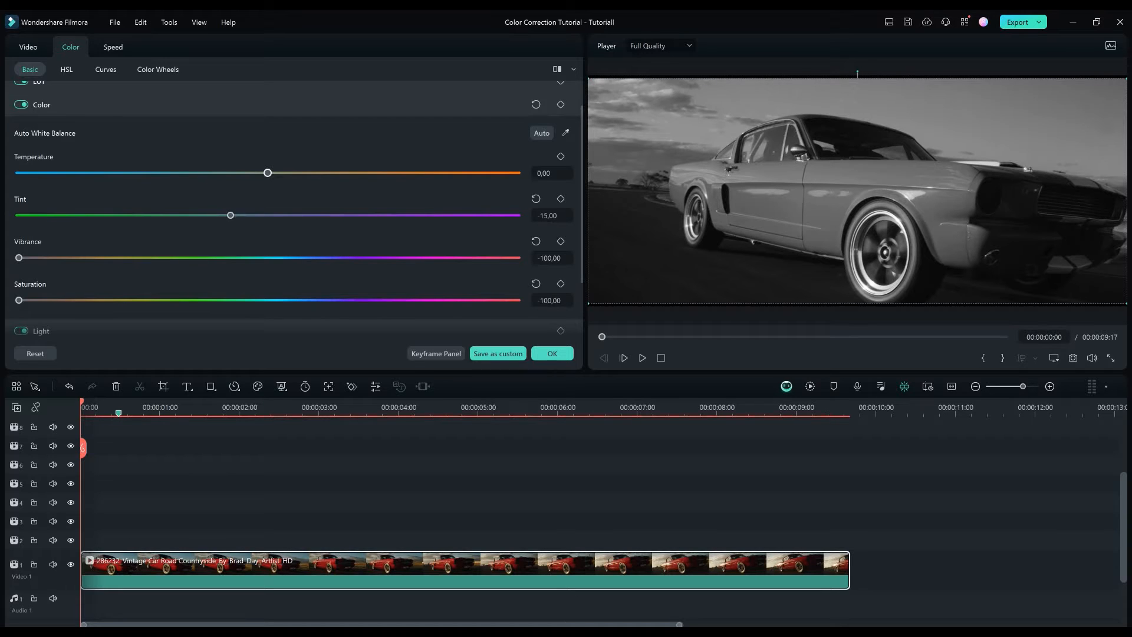
{"action": "left_click_drag", "start_coordinate": [267, 173], "coordinate": [292, 173]}
Set the clip's exposure to 10, brightness to -19, contrast to -9 and highlight to 100.
{"action": "scroll", "coordinate": [295, 209], "scroll_direction": "down", "scroll_amount": 5}
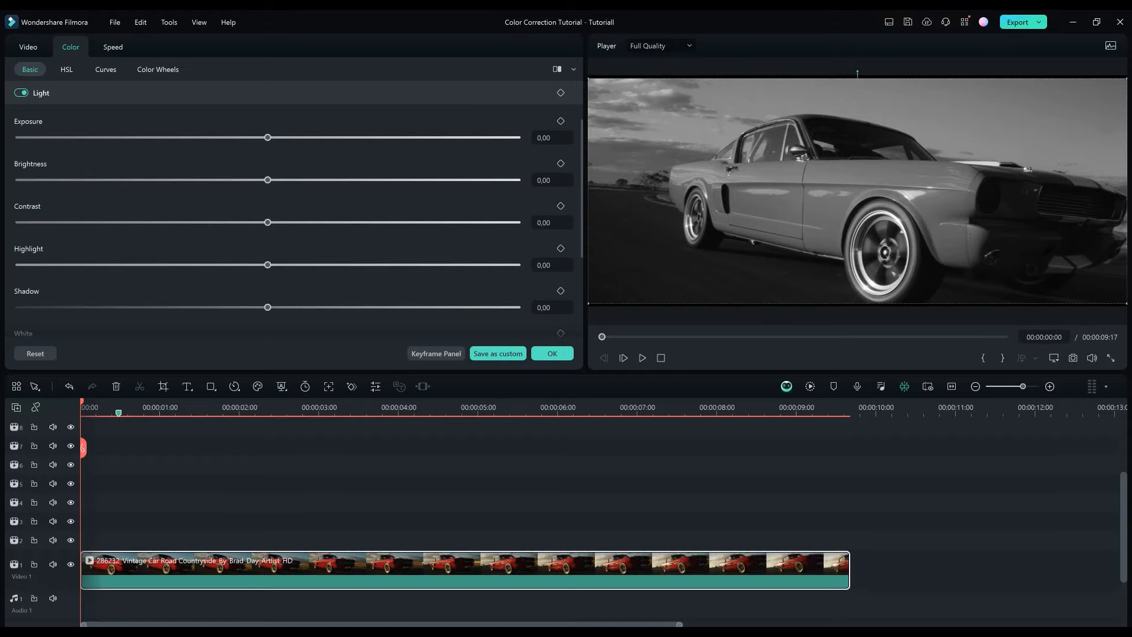
{"action": "left_click_drag", "start_coordinate": [268, 137], "coordinate": [292, 137]}
{"action": "left_click_drag", "start_coordinate": [268, 180], "coordinate": [237, 180]}
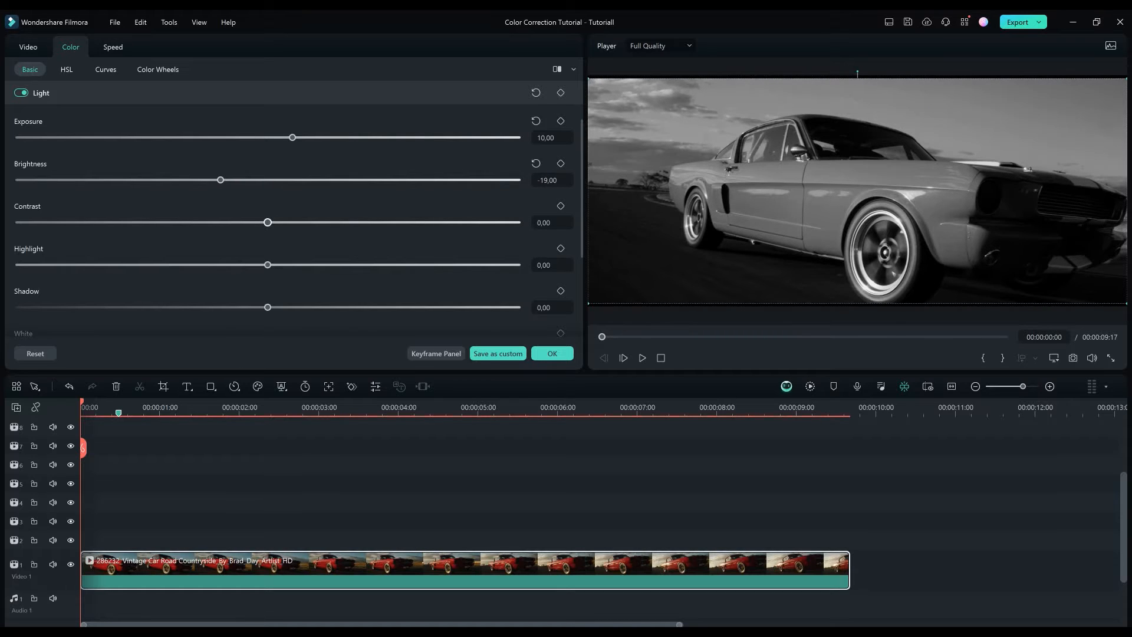
{"action": "left_click_drag", "start_coordinate": [268, 222], "coordinate": [263, 223]}
{"action": "left_click_drag", "start_coordinate": [268, 264], "coordinate": [517, 265]}
Set the clip's white level to 12 and black level to 100, and confirm the color correction.
{"action": "scroll", "coordinate": [294, 224], "scroll_direction": "down", "scroll_amount": 5}
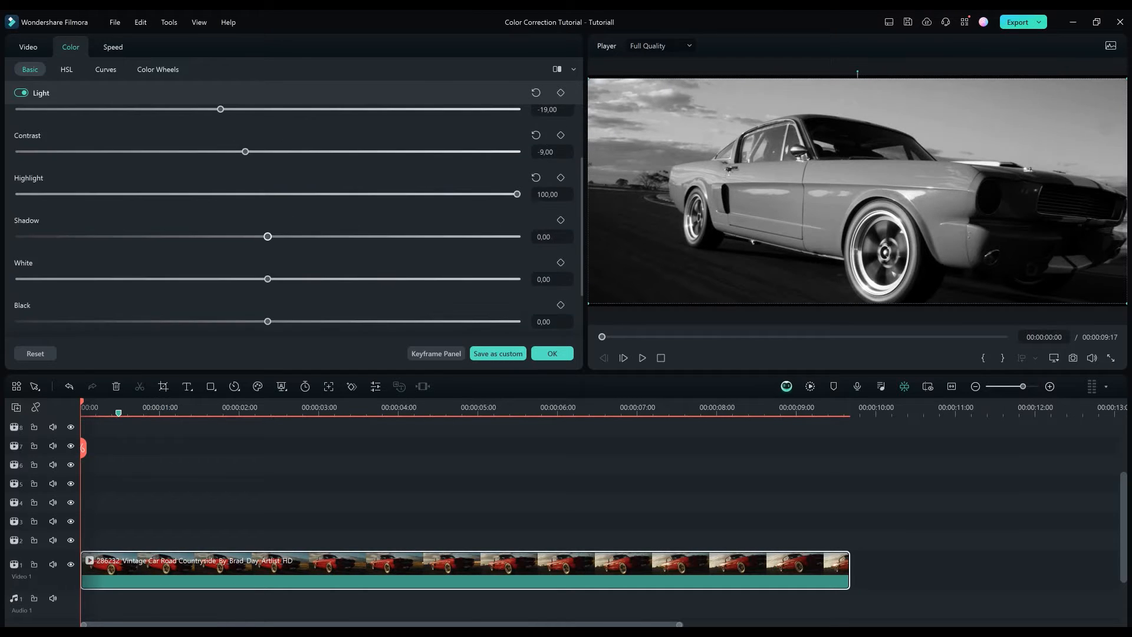
{"action": "left_click_drag", "start_coordinate": [268, 208], "coordinate": [280, 208]}
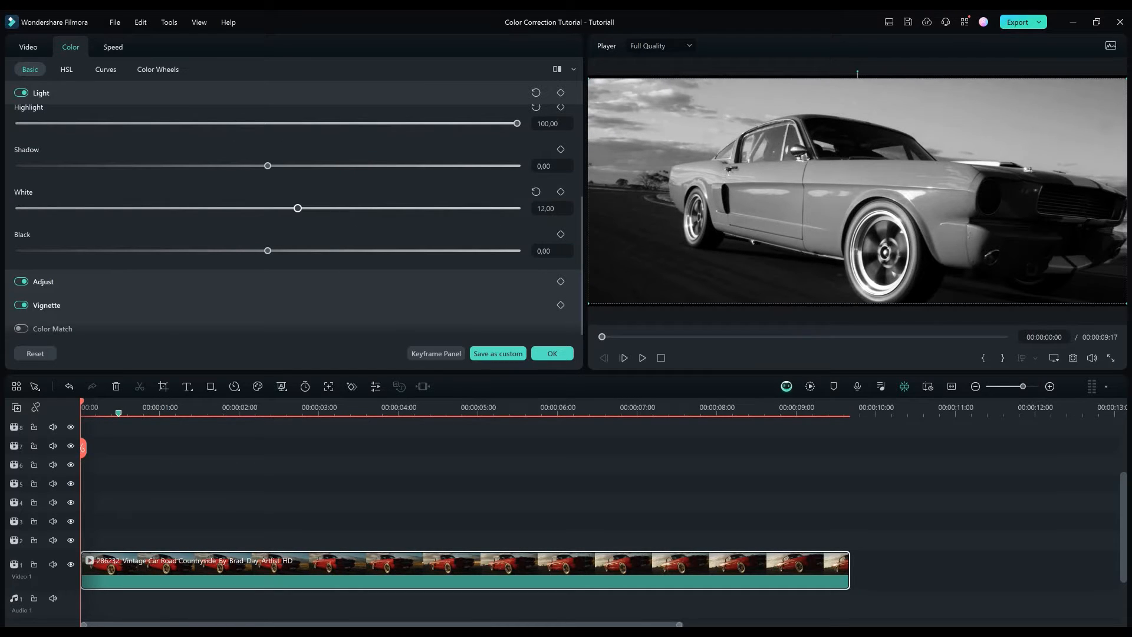
{"action": "left_click_drag", "start_coordinate": [268, 251], "coordinate": [517, 250]}
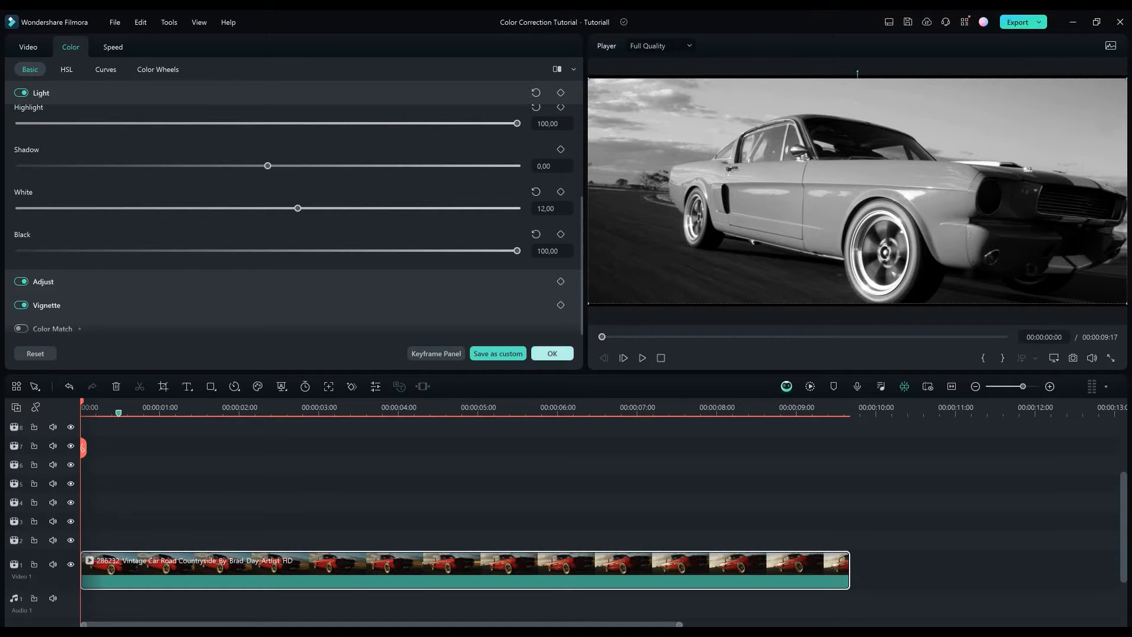
{"action": "left_click", "coordinate": [552, 353]}
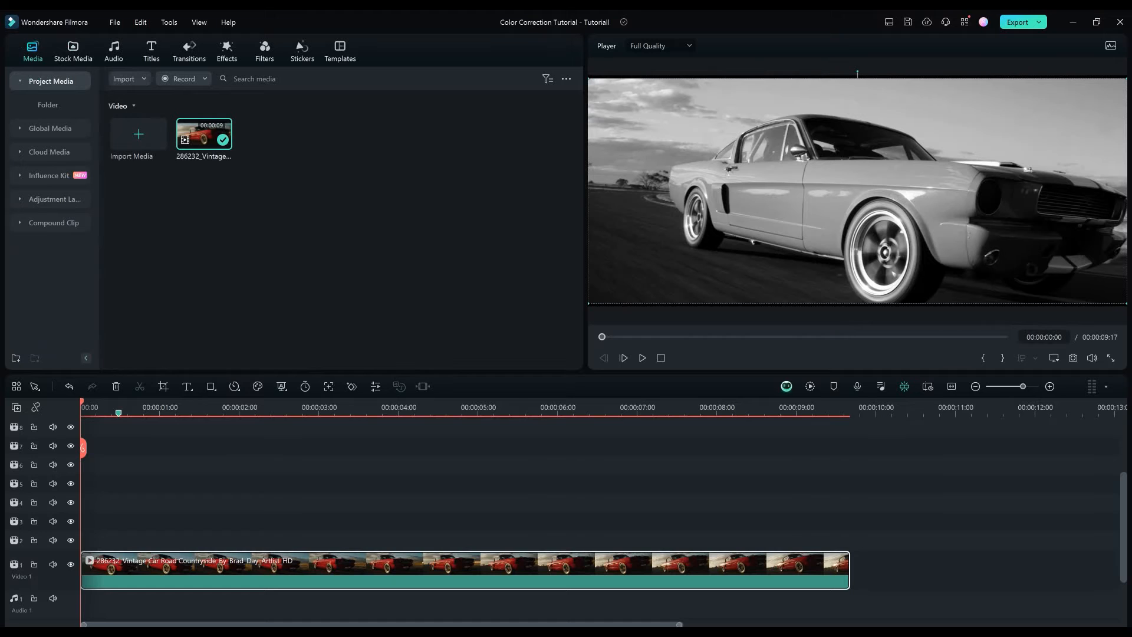
{"action": "key", "text": "ctrl+minus"}
{"action": "left_click", "coordinate": [518, 496]}
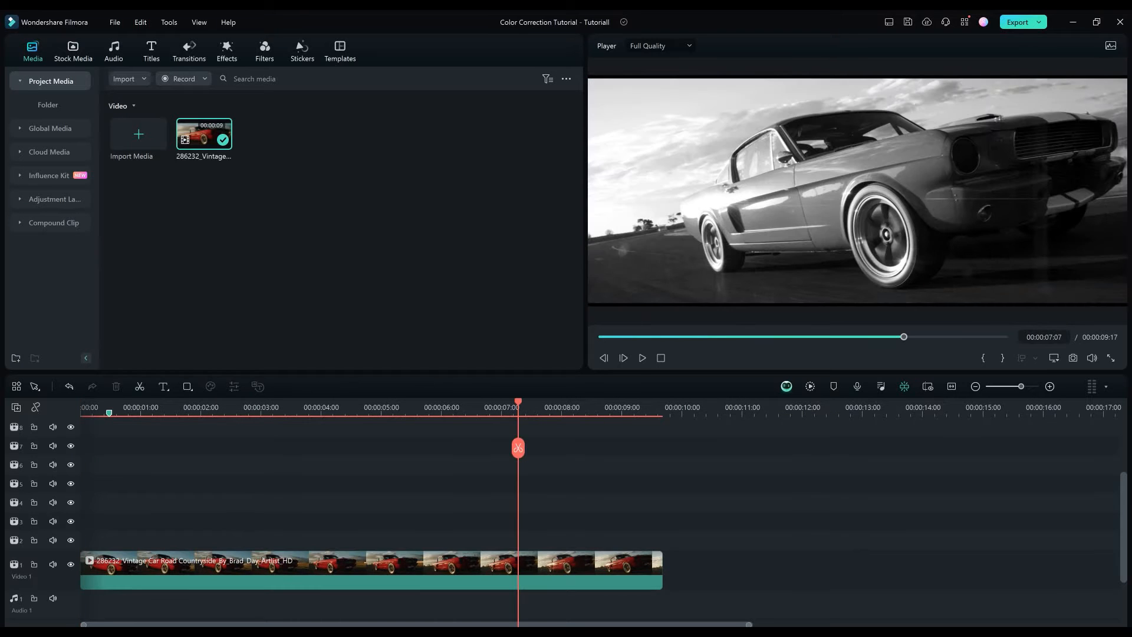
{"action": "key", "text": "ctrl+minus"}
{"action": "mouse_move", "coordinate": [414, 407]}
{"action": "left_mouse_down"}
{"action": "mouse_move", "coordinate": [520, 407]}
{"action": "mouse_move", "coordinate": [89, 406]}
{"action": "mouse_move", "coordinate": [392, 407]}
{"action": "left_mouse_up"}
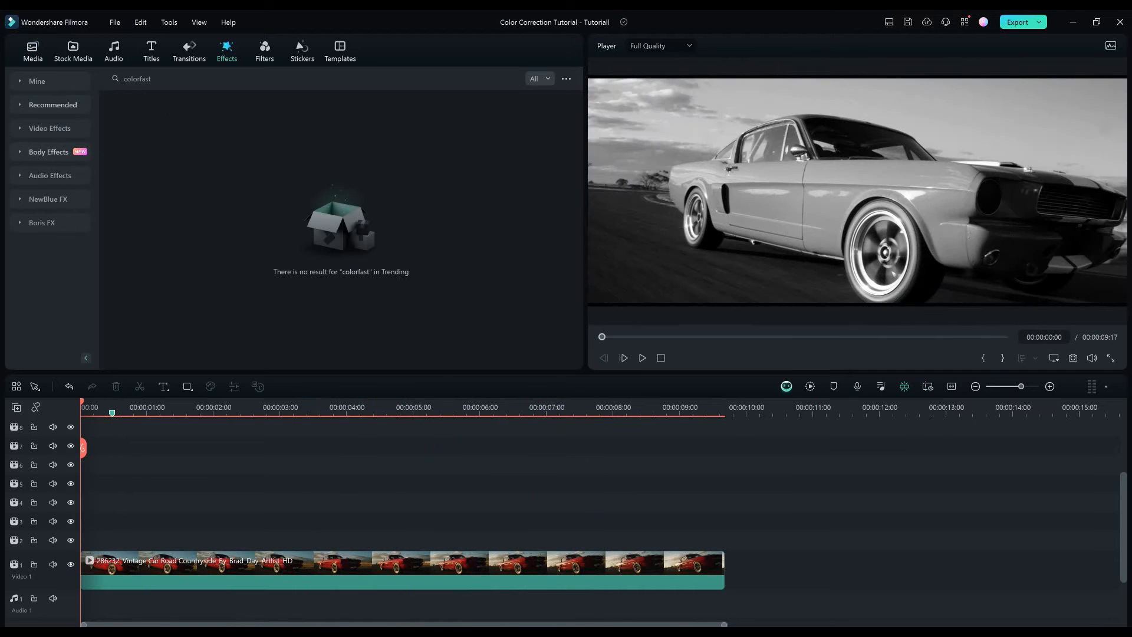
Add the NewBlue FX Colorfast filter on the track above the clip and extend it to the clip's full length.
{"action": "left_click", "coordinate": [48, 199]}
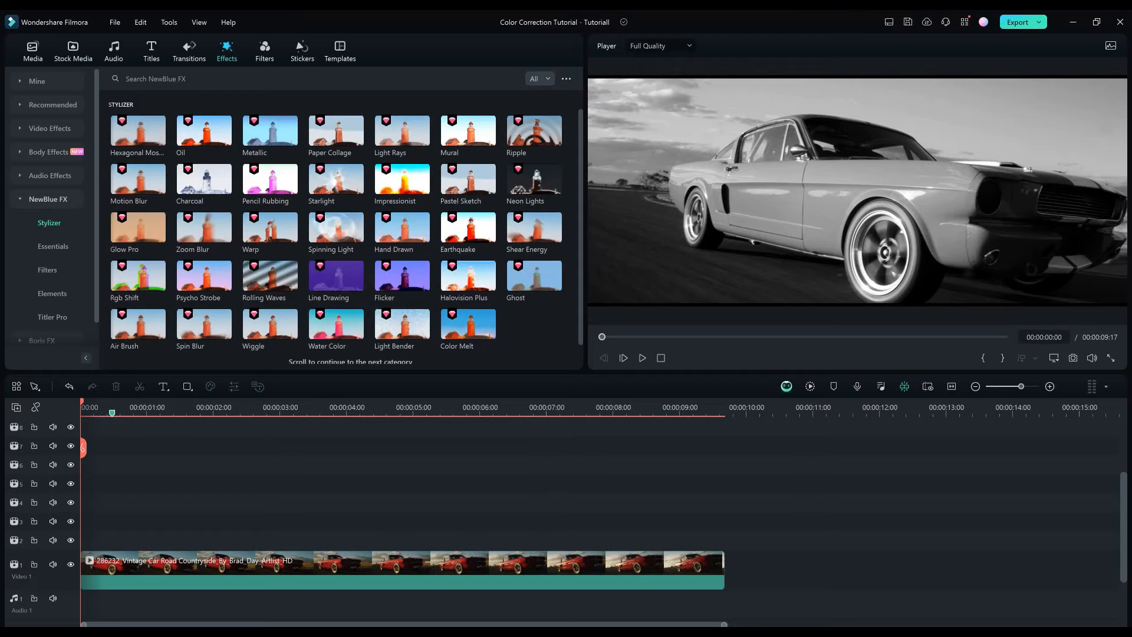
{"action": "left_click", "coordinate": [48, 270]}
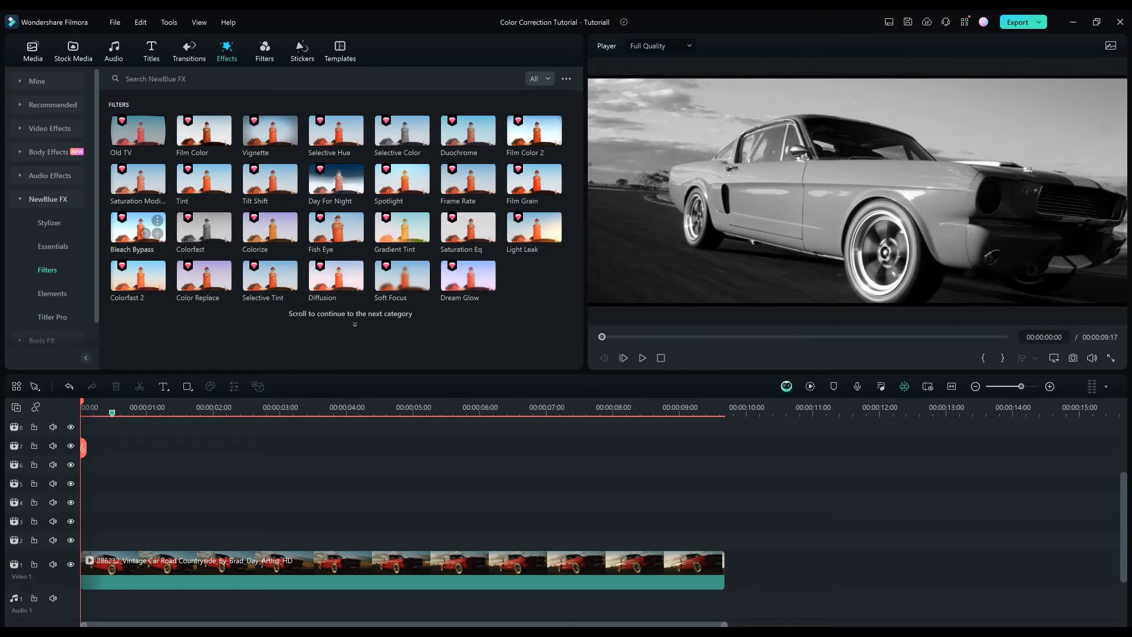
{"action": "left_click_drag", "start_coordinate": [204, 227], "coordinate": [122, 540]}
{"action": "left_click_drag", "start_coordinate": [411, 540], "coordinate": [724, 540]}
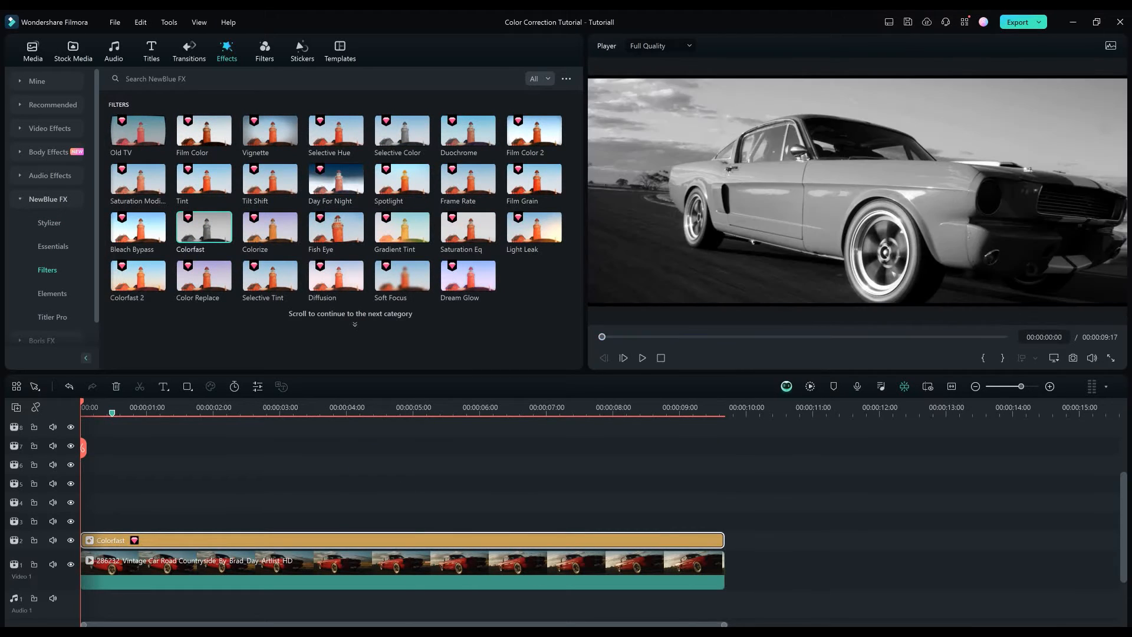
Apply the Black & White preset to the Colorfast filter and confirm it.
{"action": "double_click", "coordinate": [402, 540]}
{"action": "left_click", "coordinate": [277, 161]}
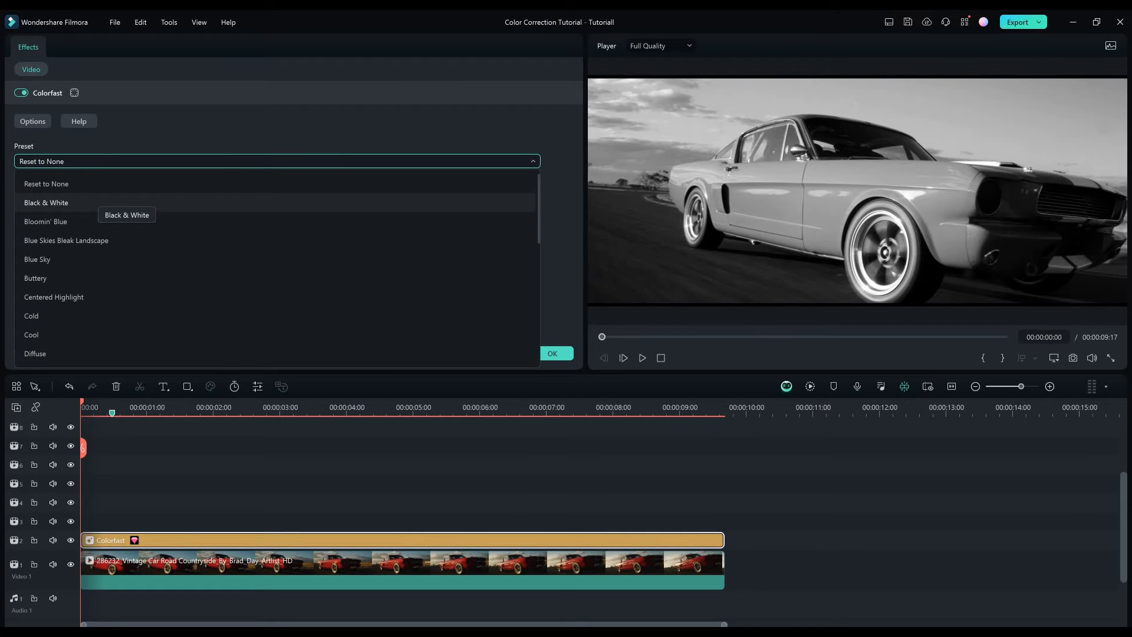
{"action": "left_click", "coordinate": [95, 202]}
{"action": "left_click", "coordinate": [552, 353]}
Add the Day For Night filter above Colorfast, extend it to the clip's end, and open its settings.
{"action": "left_click_drag", "start_coordinate": [339, 182], "coordinate": [83, 521]}
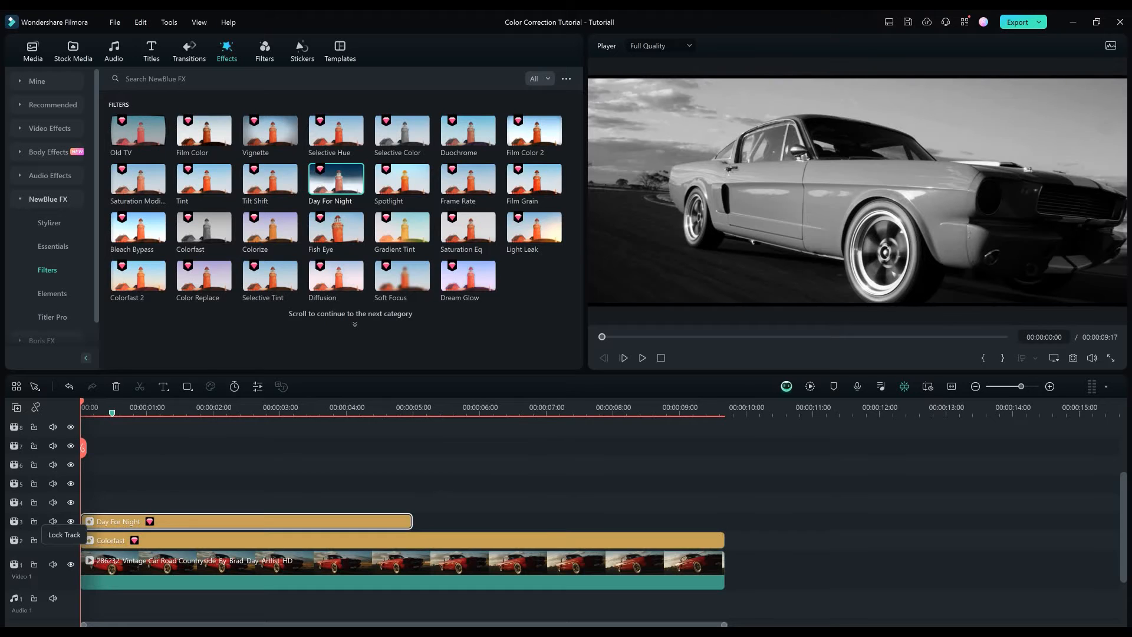
{"action": "left_click_drag", "start_coordinate": [413, 521], "coordinate": [724, 521]}
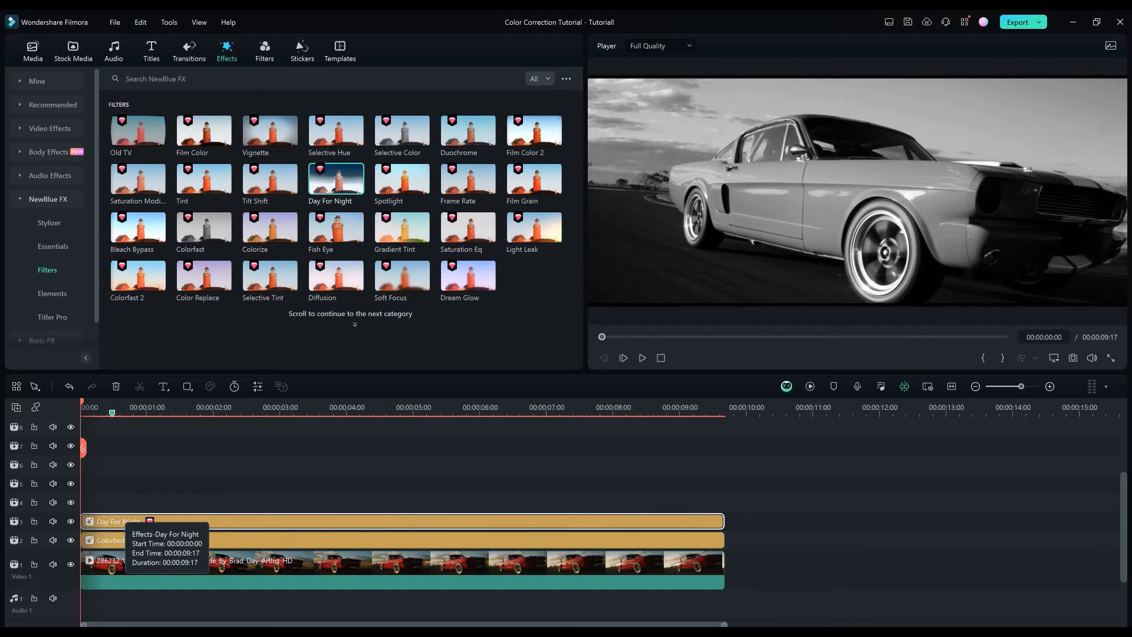
{"action": "double_click", "coordinate": [121, 521]}
Set the Day For Night tint color to a custom near-black by pasting its HTML color code.
{"action": "left_click", "coordinate": [45, 188]}
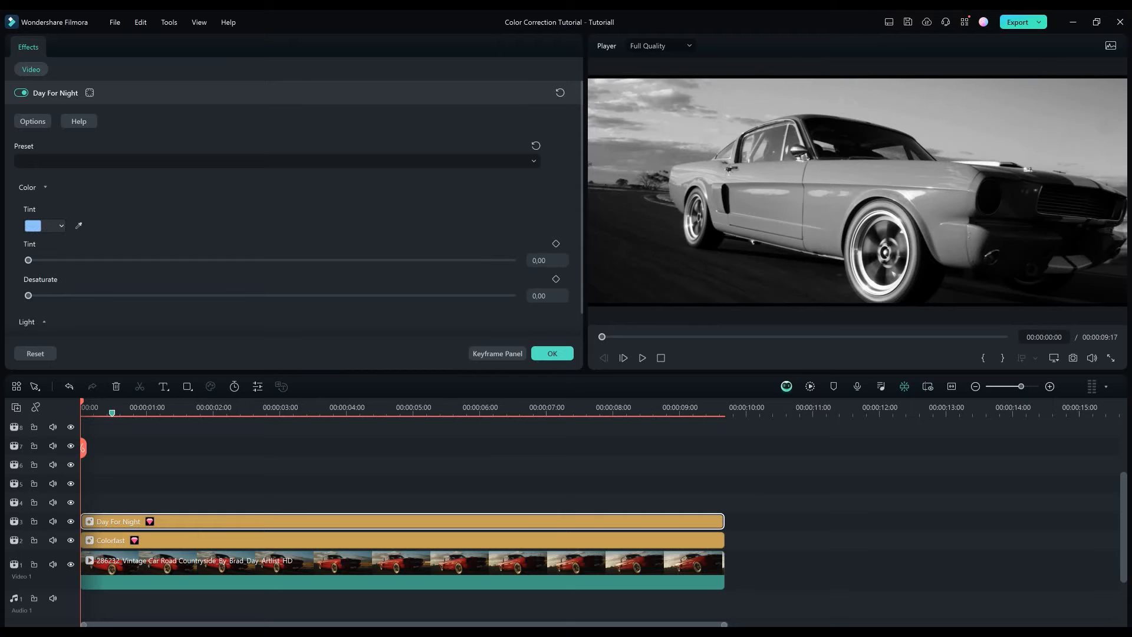
{"action": "left_click", "coordinate": [61, 226]}
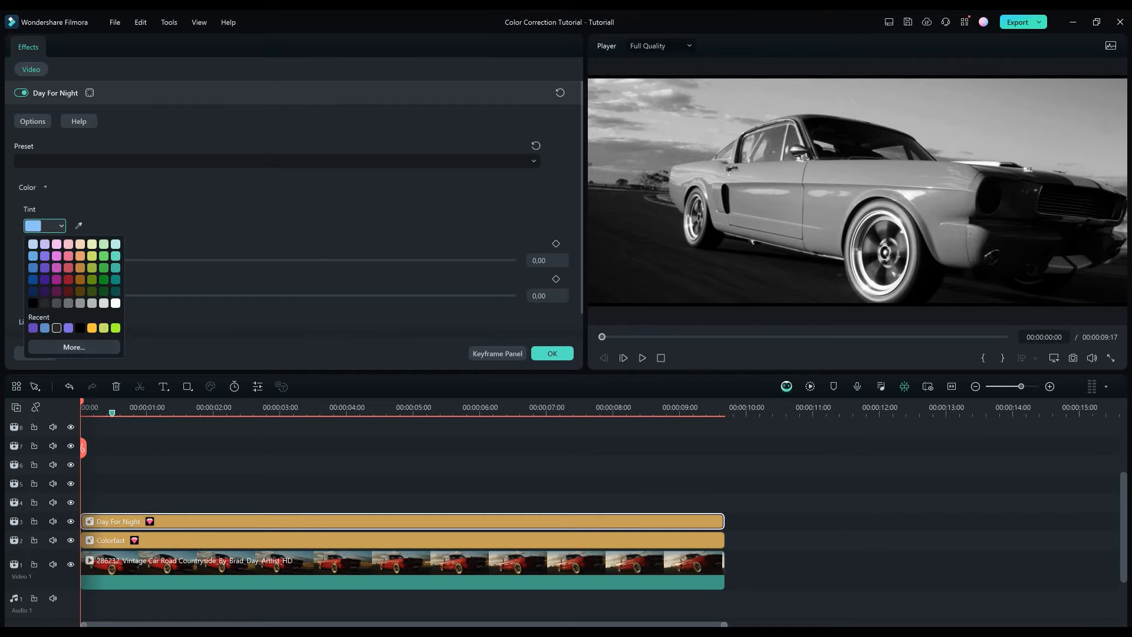
{"action": "left_click", "coordinate": [75, 347]}
{"action": "double_click", "coordinate": [656, 404]}
{"action": "key", "text": "ctrl+v"}
{"action": "key", "text": "Return"}
Set the Day For Night tint amount to 50 and desaturate to 57.5.
{"action": "left_click_drag", "start_coordinate": [28, 260], "coordinate": [274, 260]}
{"action": "left_click", "coordinate": [541, 260]}
{"action": "type", "text": "50"}
{"action": "key", "text": "Return"}
{"action": "left_click", "coordinate": [541, 296]}
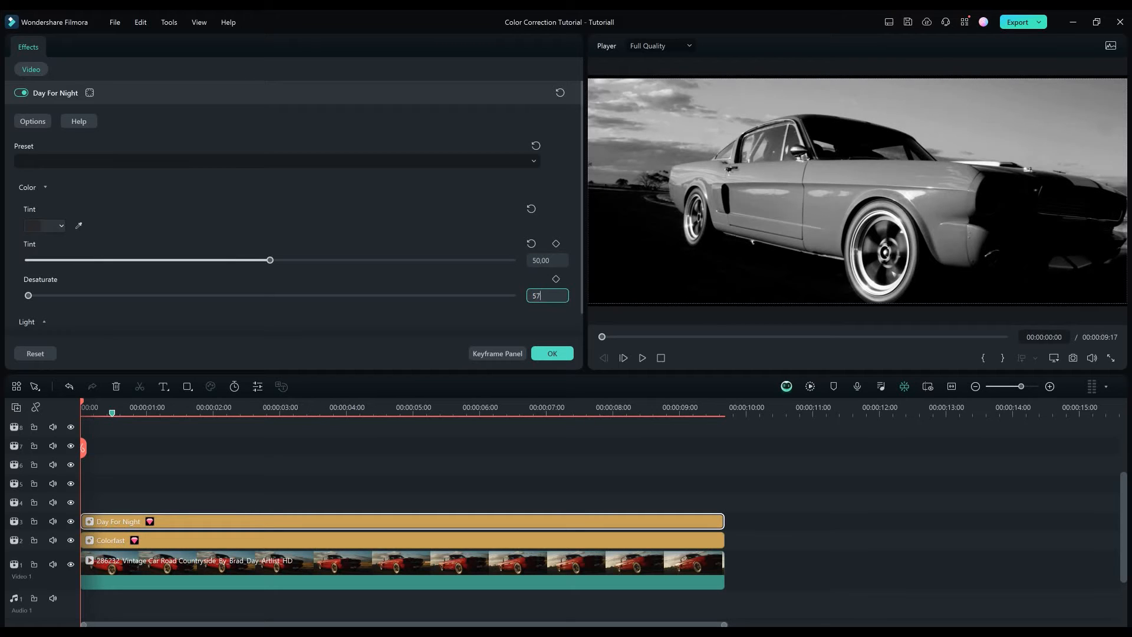
{"action": "type", "text": "57,5"}
{"action": "key", "text": "Return"}
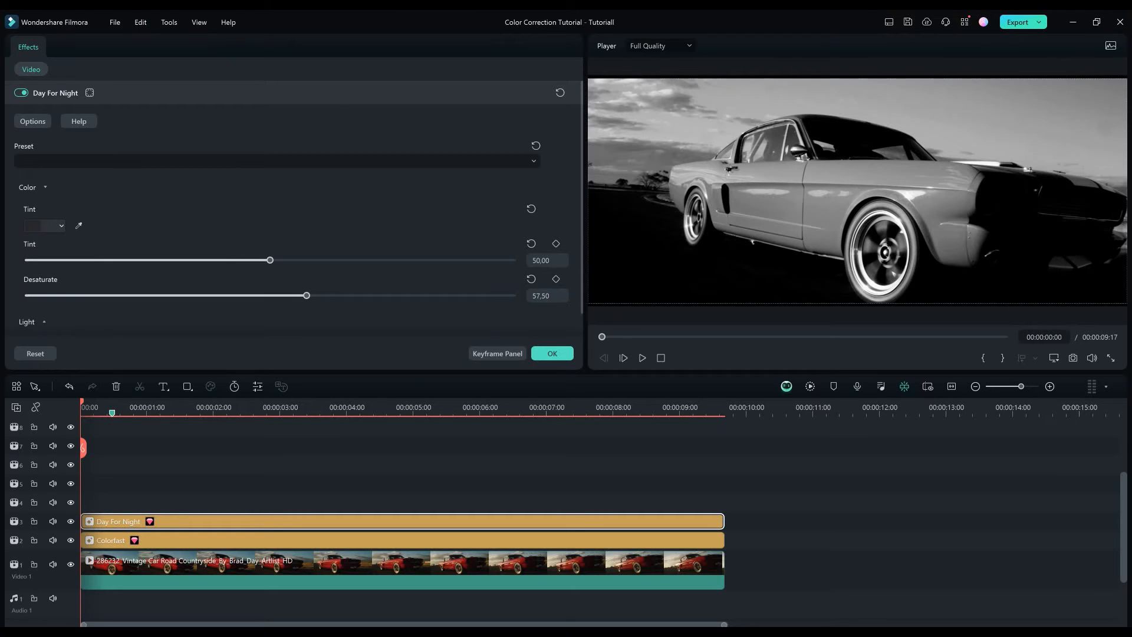
Set the Day For Night light contrast to 18 and brightness to -51.
{"action": "left_click_drag", "start_coordinate": [270, 248], "coordinate": [316, 248]}
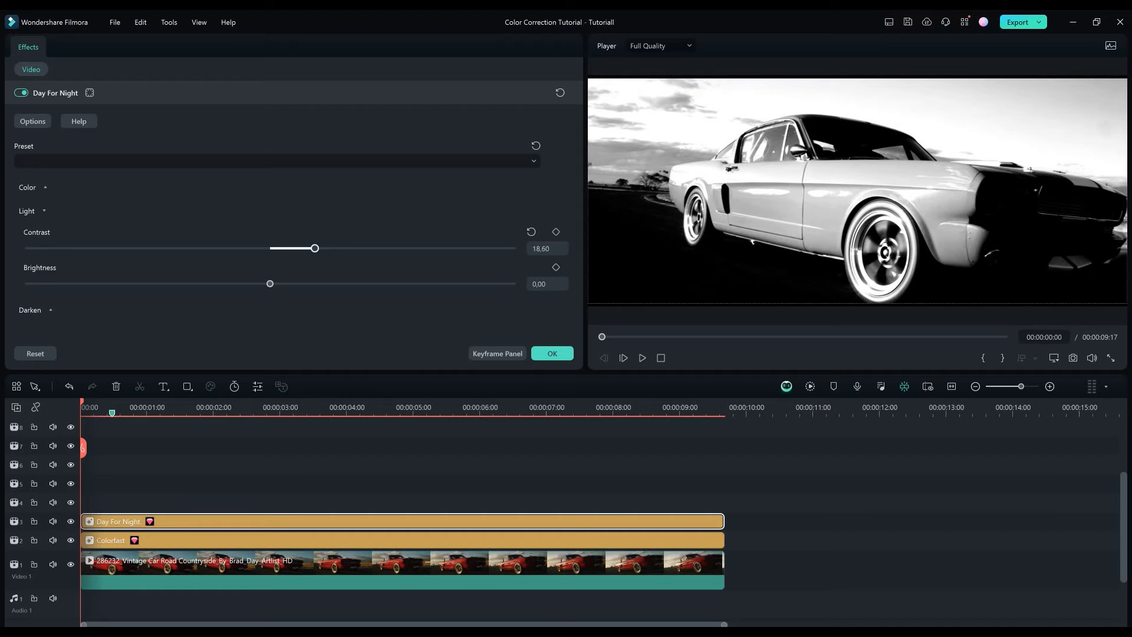
{"action": "left_click", "coordinate": [547, 249]}
{"action": "type", "text": "18"}
{"action": "key", "text": "Return"}
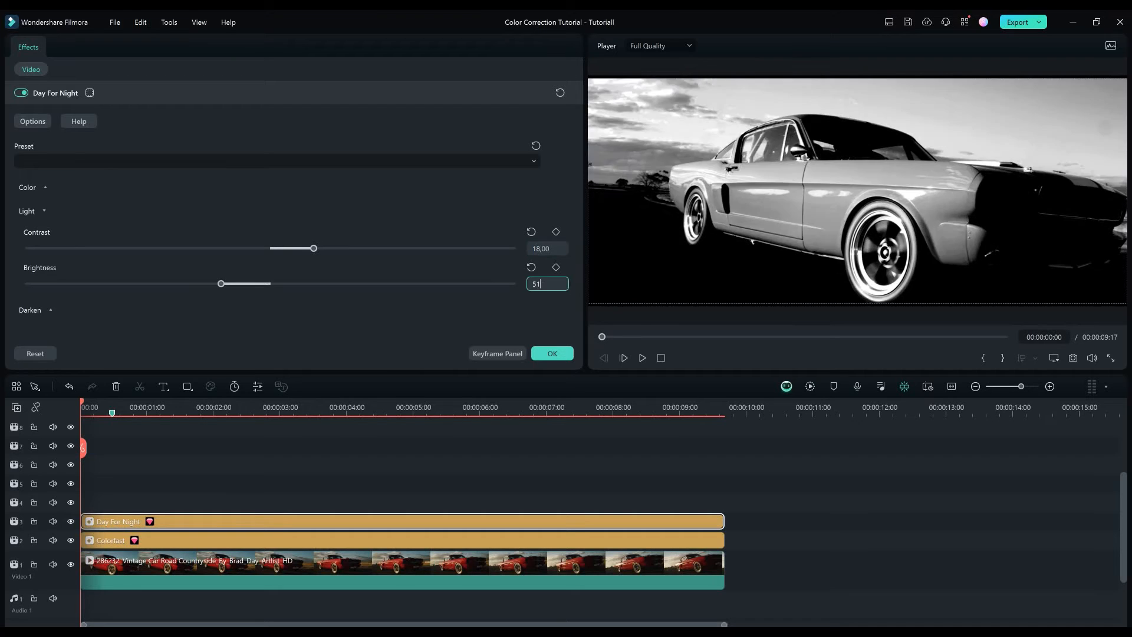
{"action": "key", "text": "Return"}
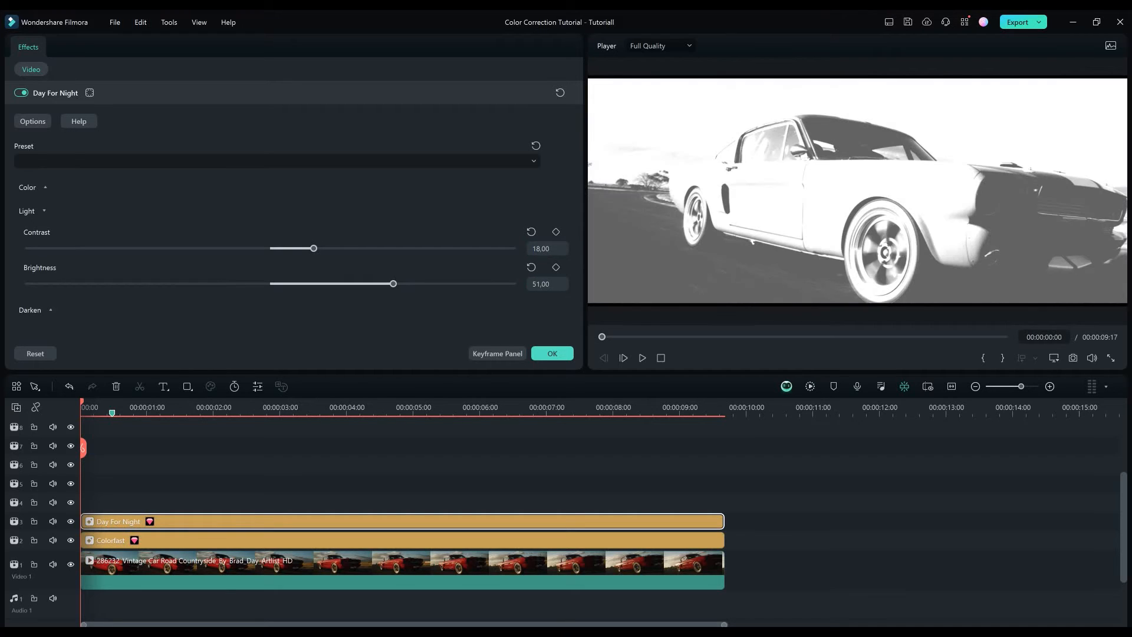
{"action": "type", "text": "-51"}
{"action": "key", "text": "Return"}
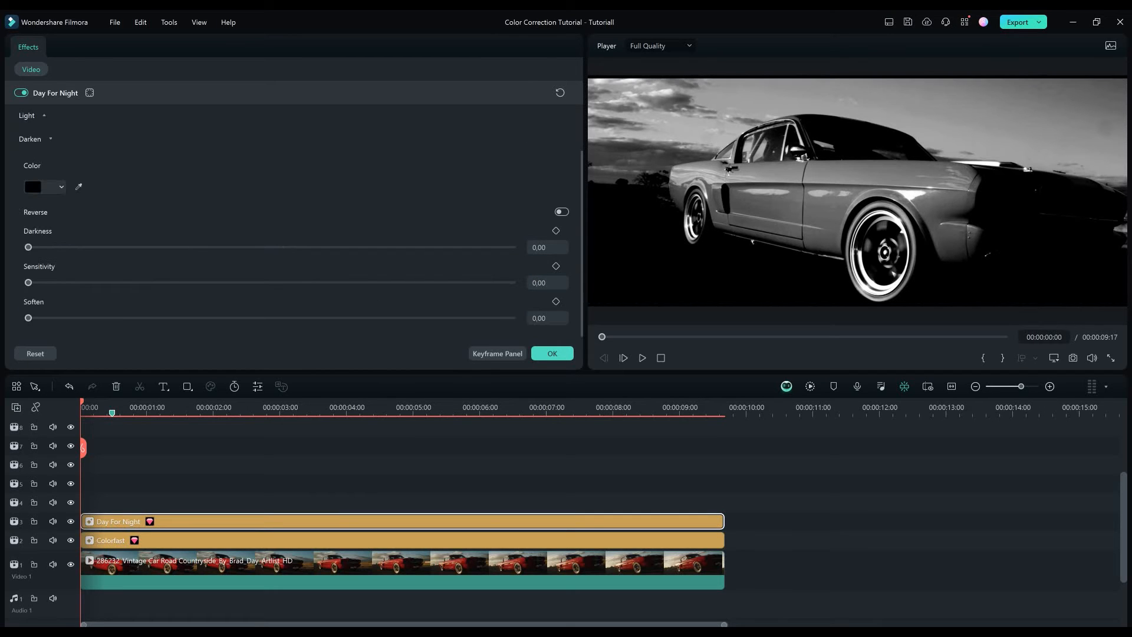
Set the Day For Night darken color to the custom blue #5f91c6.
{"action": "left_click", "coordinate": [45, 187]}
{"action": "left_click", "coordinate": [75, 307]}
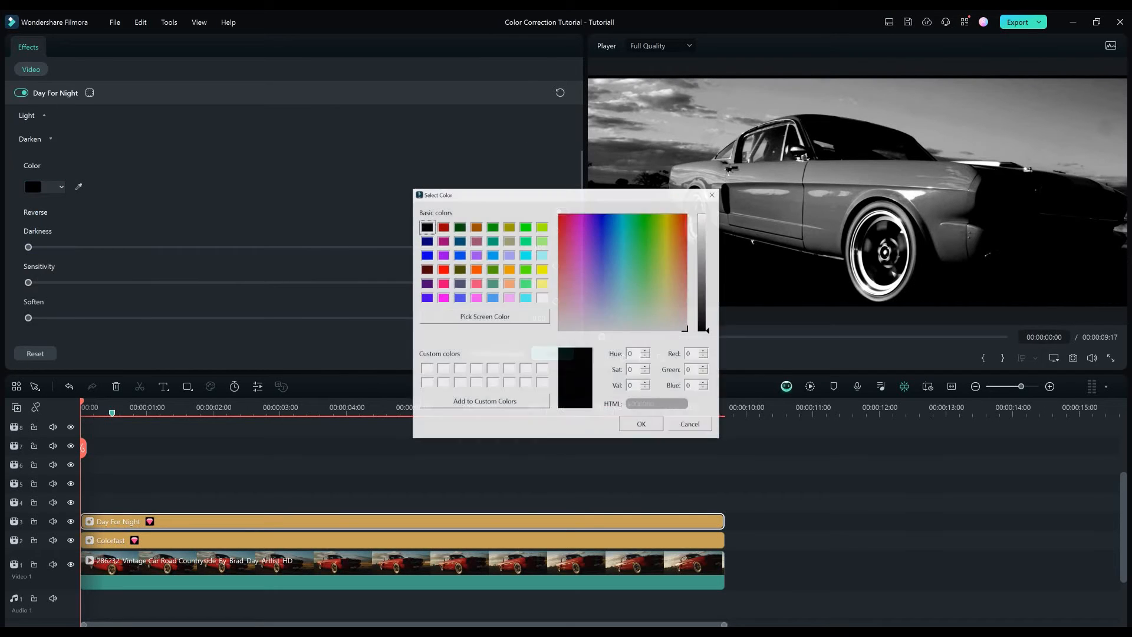
{"action": "left_click", "coordinate": [657, 403]}
{"action": "type", "text": "#5f91c6"}
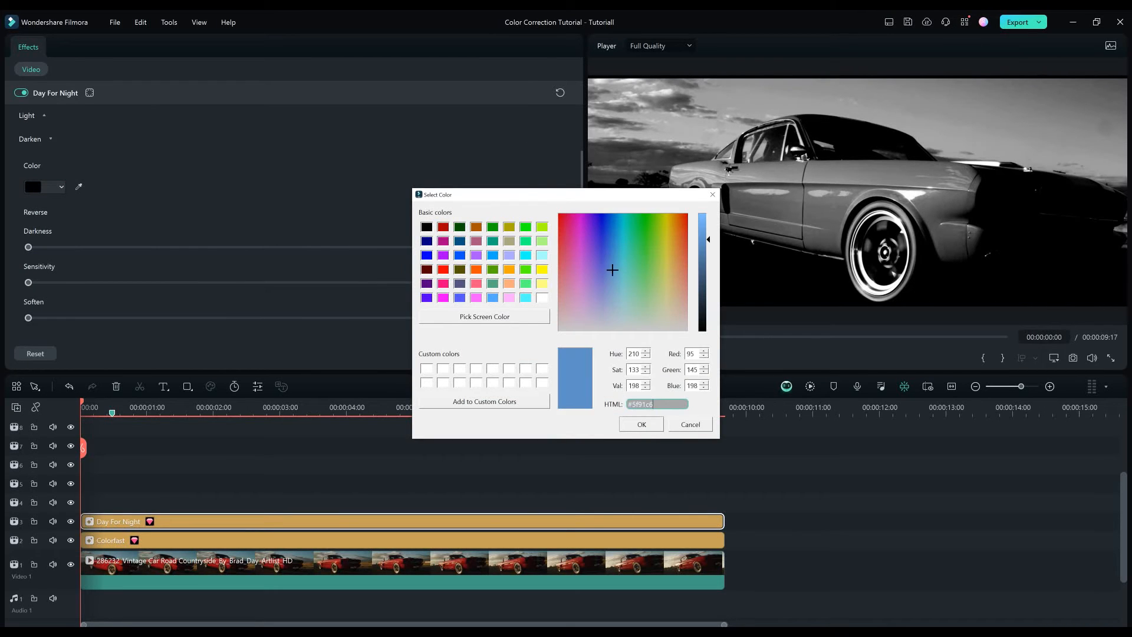
{"action": "left_click", "coordinate": [641, 425]}
Set the darken group's darkness to 67 and sensitivity to 44, and confirm the Day For Night settings.
{"action": "left_click_drag", "start_coordinate": [28, 247], "coordinate": [357, 247]}
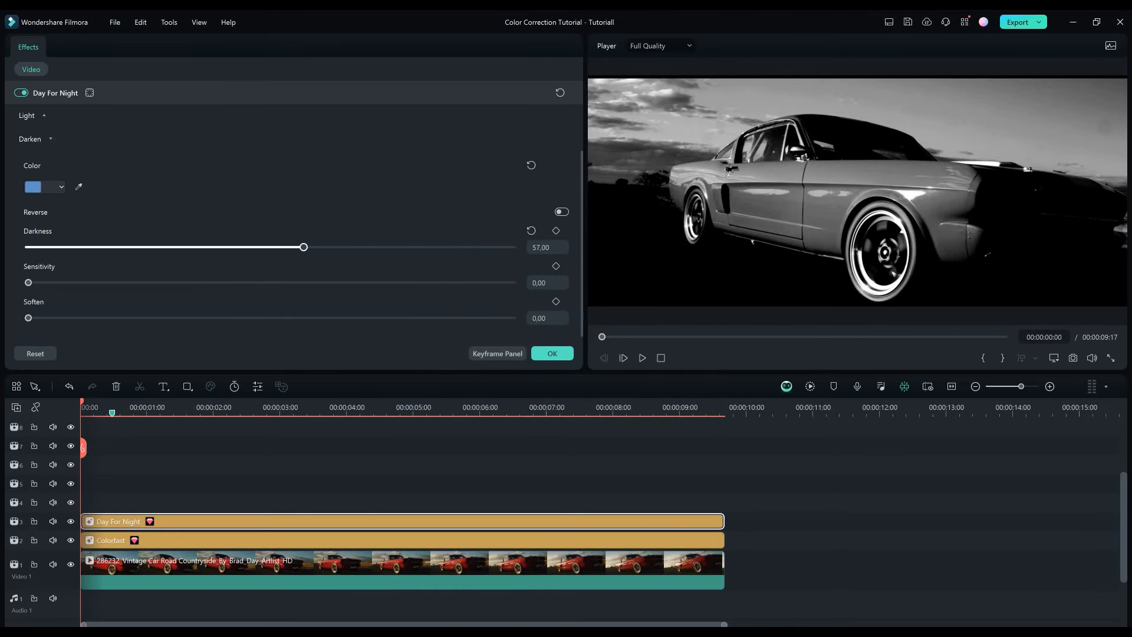
{"action": "left_click", "coordinate": [547, 247]}
{"action": "type", "text": "67"}
{"action": "key", "text": "Return"}
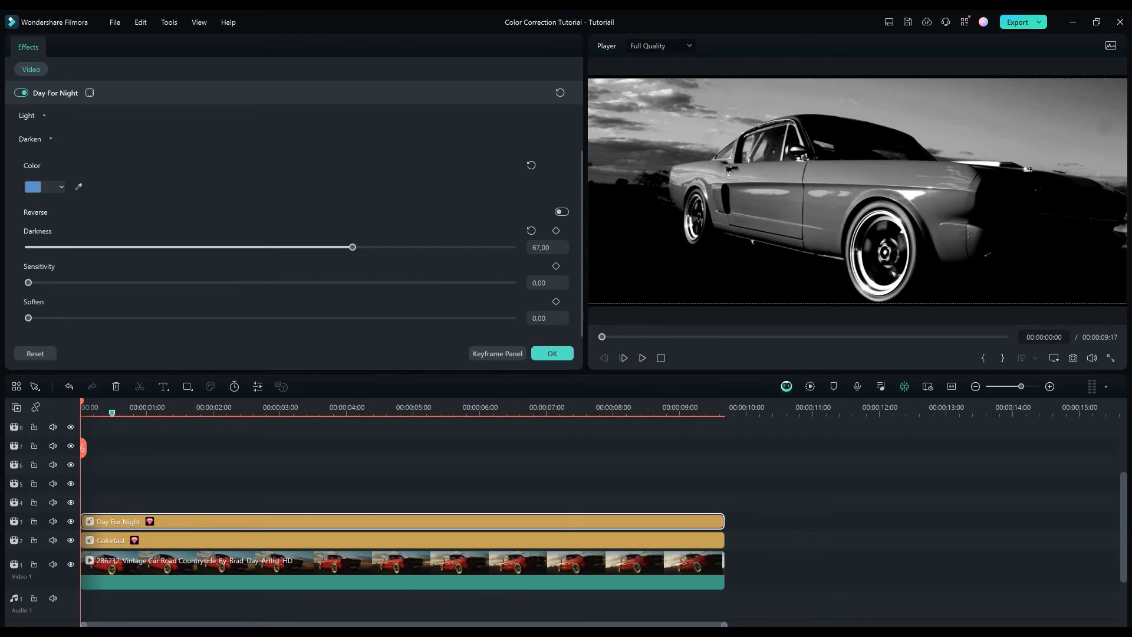
{"action": "left_click", "coordinate": [547, 282]}
{"action": "type", "text": "44"}
{"action": "key", "text": "Return"}
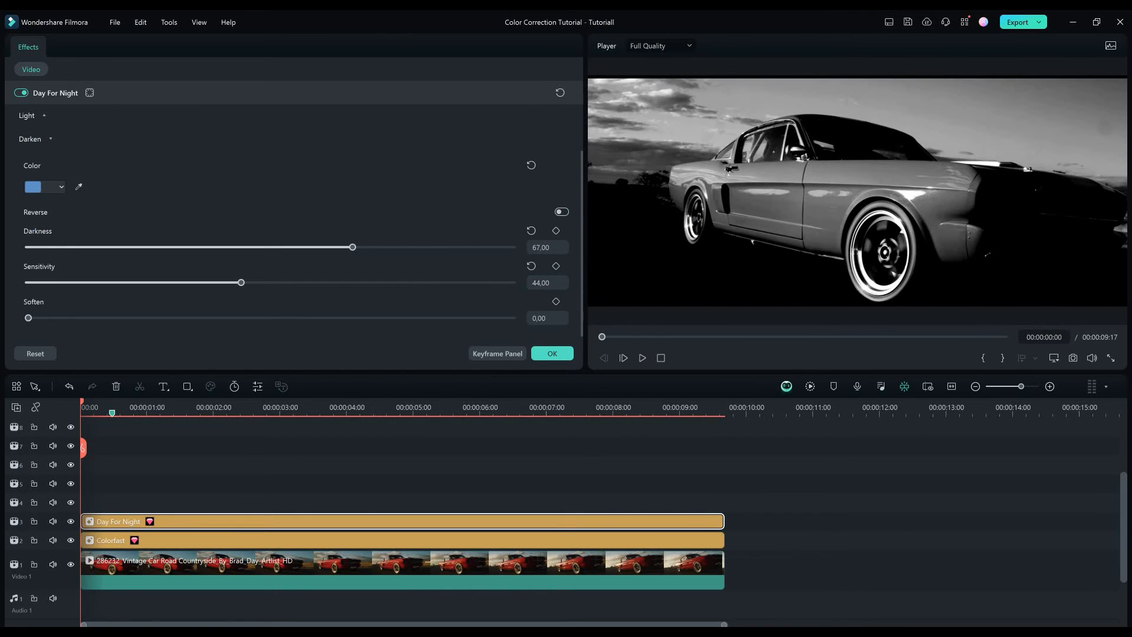
{"action": "left_click", "coordinate": [548, 318]}
{"action": "left_click", "coordinate": [552, 354]}
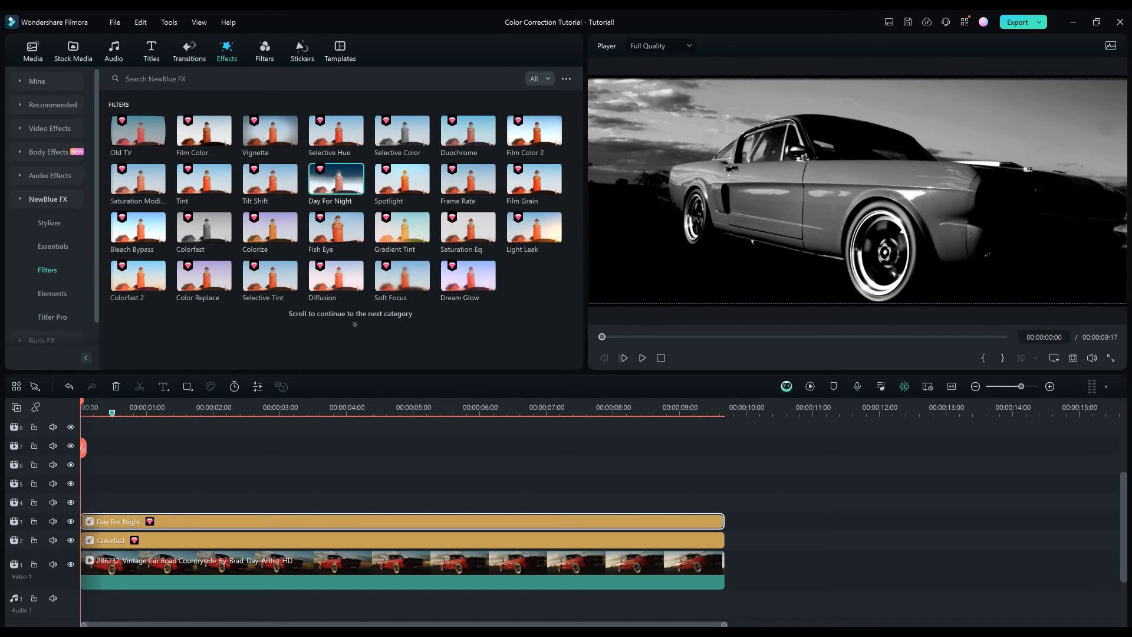
Add the Dream Glow filter above Day For Night over the clip's full length, with blur 100 and glow 31.5.
{"action": "left_click_drag", "start_coordinate": [468, 275], "coordinate": [148, 502]}
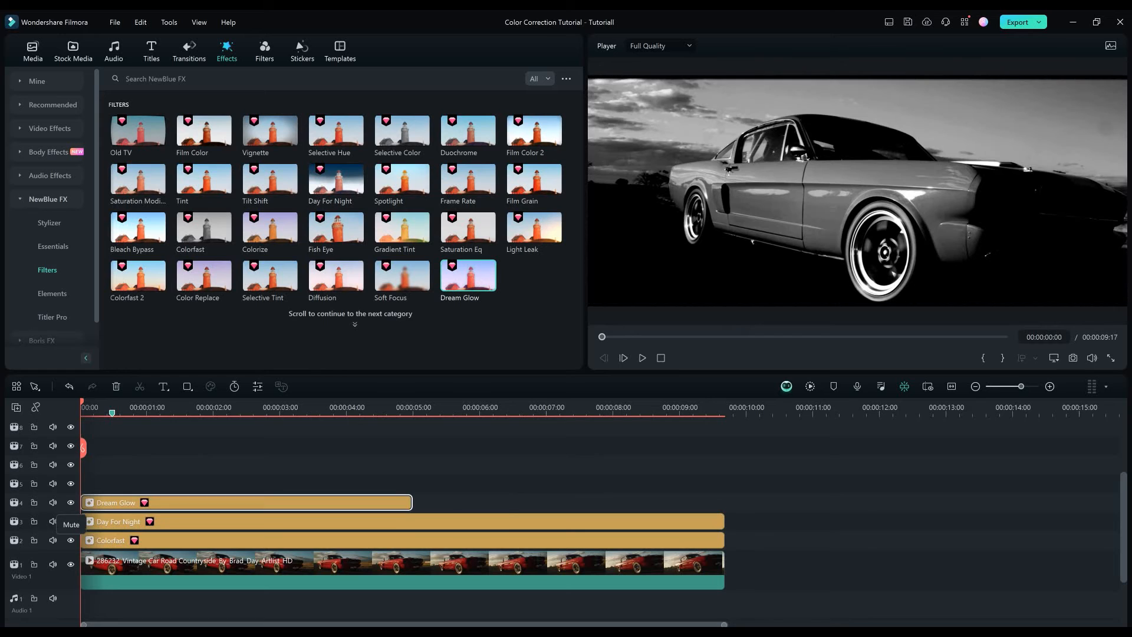
{"action": "left_click_drag", "start_coordinate": [410, 503], "coordinate": [761, 502]}
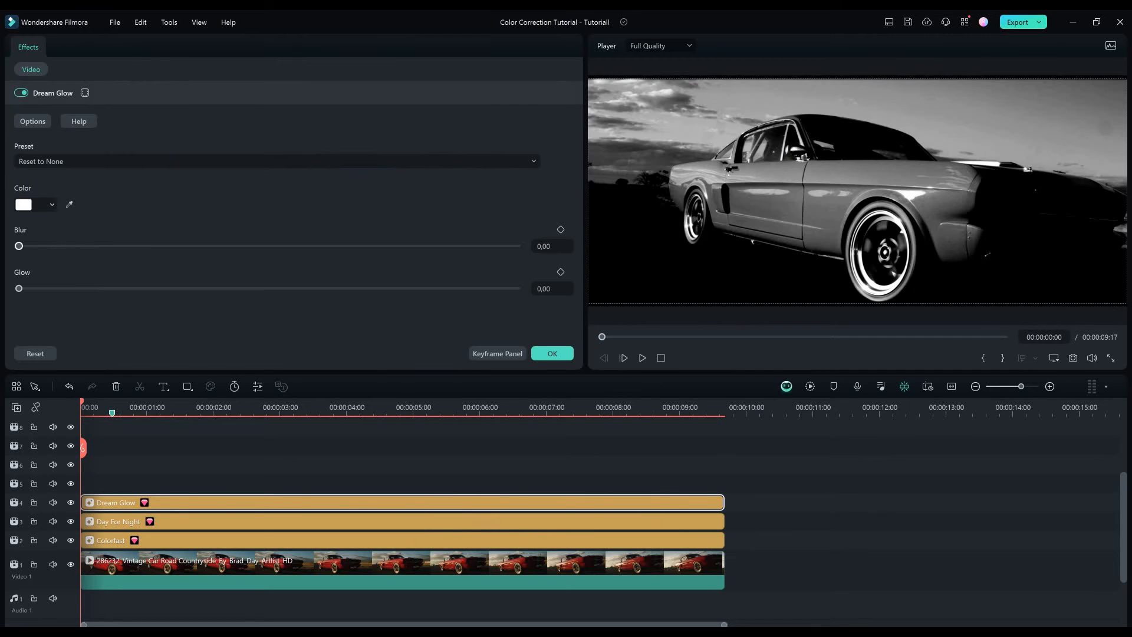
{"action": "left_click_drag", "start_coordinate": [19, 245], "coordinate": [518, 245]}
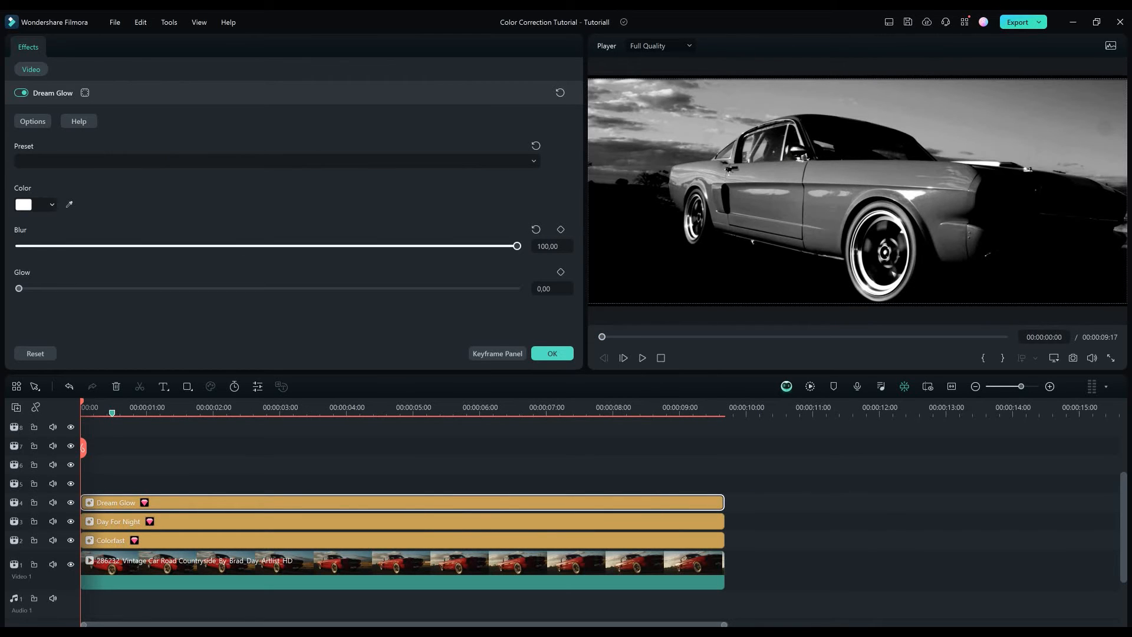
{"action": "left_click_drag", "start_coordinate": [18, 288], "coordinate": [176, 288]}
Change the Dream Glow color to a custom violet-blue and confirm the filter's settings.
{"action": "left_click", "coordinate": [51, 204]}
{"action": "left_click", "coordinate": [65, 327]}
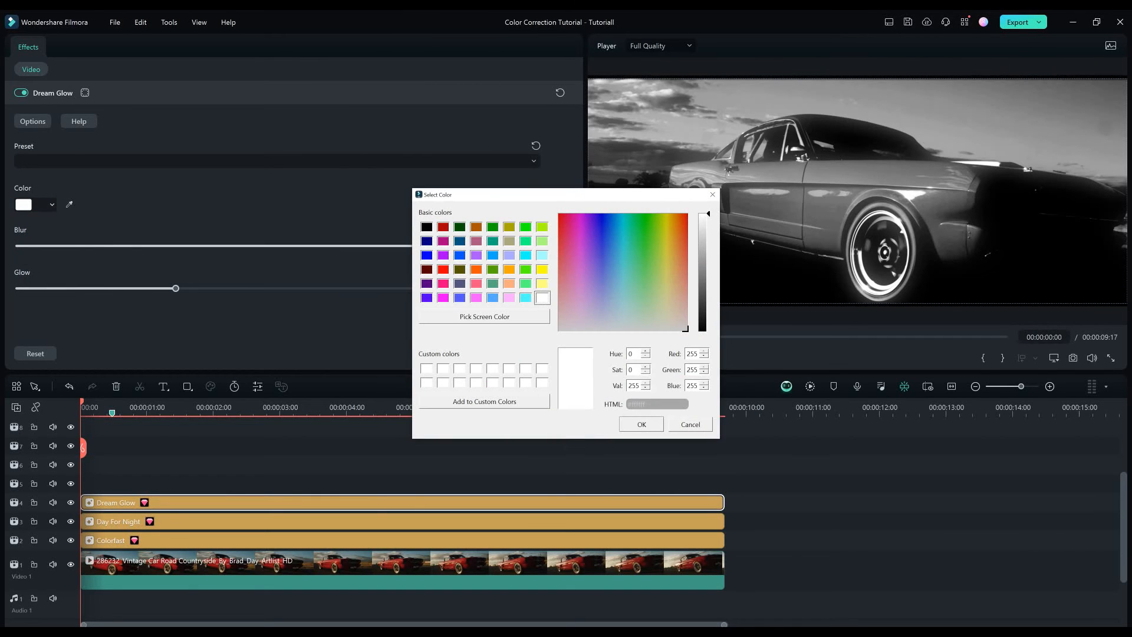
{"action": "left_click", "coordinate": [596, 266]}
{"action": "left_click", "coordinate": [641, 424]}
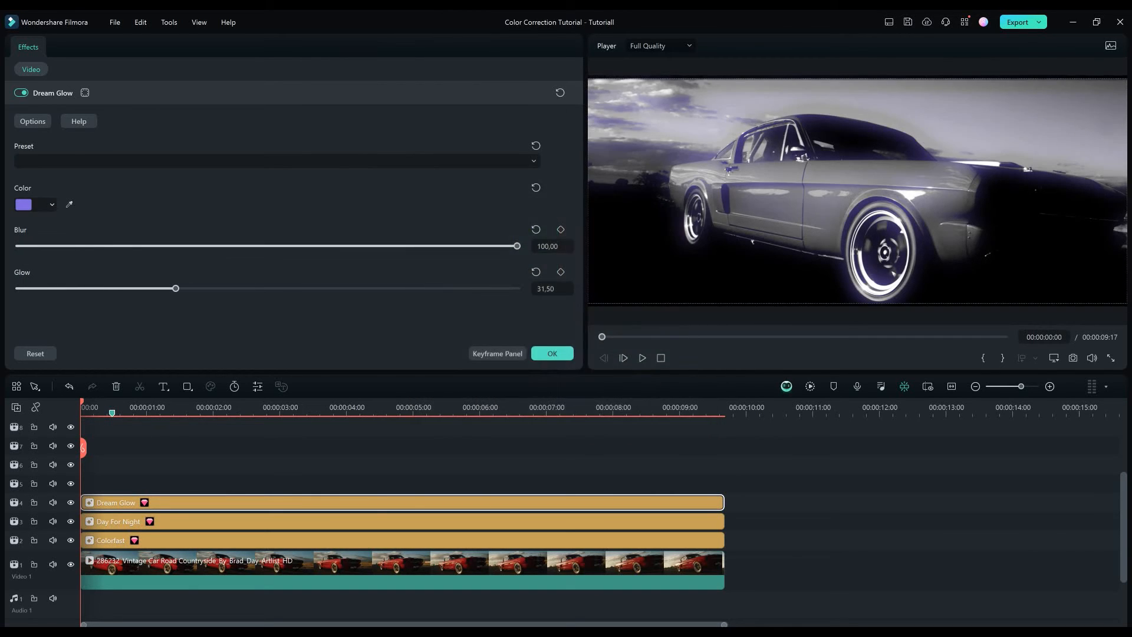
{"action": "left_click", "coordinate": [552, 353]}
Add the Film Color 2 filter above Dream Glow, extend it to the clip's end, and open its settings.
{"action": "left_click_drag", "start_coordinate": [534, 130], "coordinate": [147, 483]}
{"action": "left_click_drag", "start_coordinate": [410, 483], "coordinate": [724, 483]}
{"action": "double_click", "coordinate": [666, 483]}
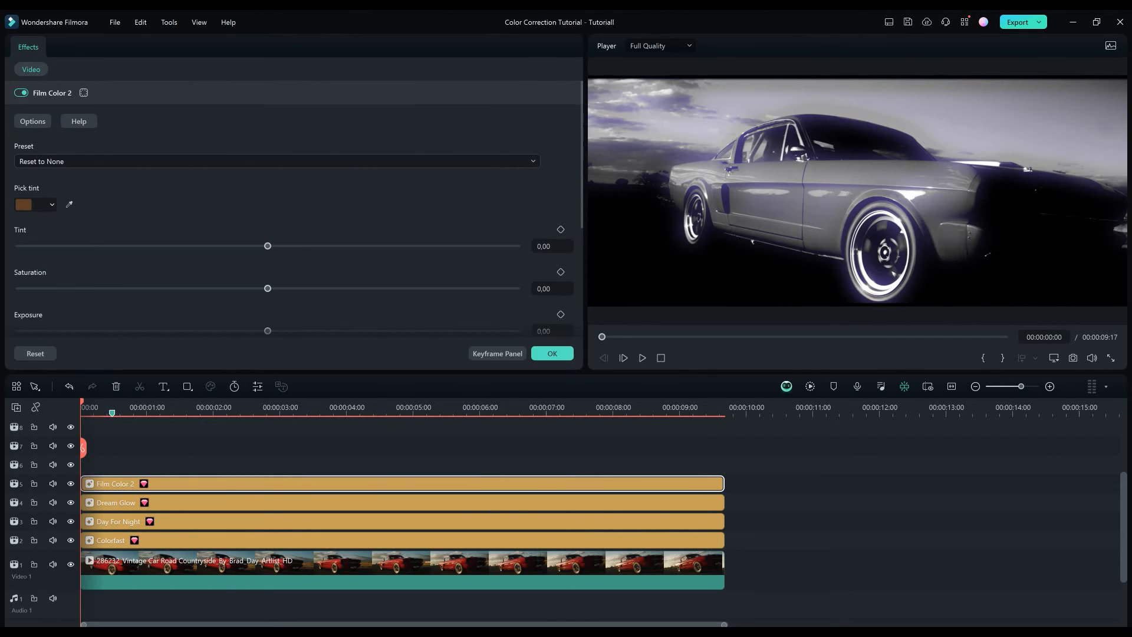
Set the Film Color 2 tint color to the custom purple #6544bc.
{"action": "left_click", "coordinate": [35, 205]}
{"action": "type", "text": "#6544bc"}
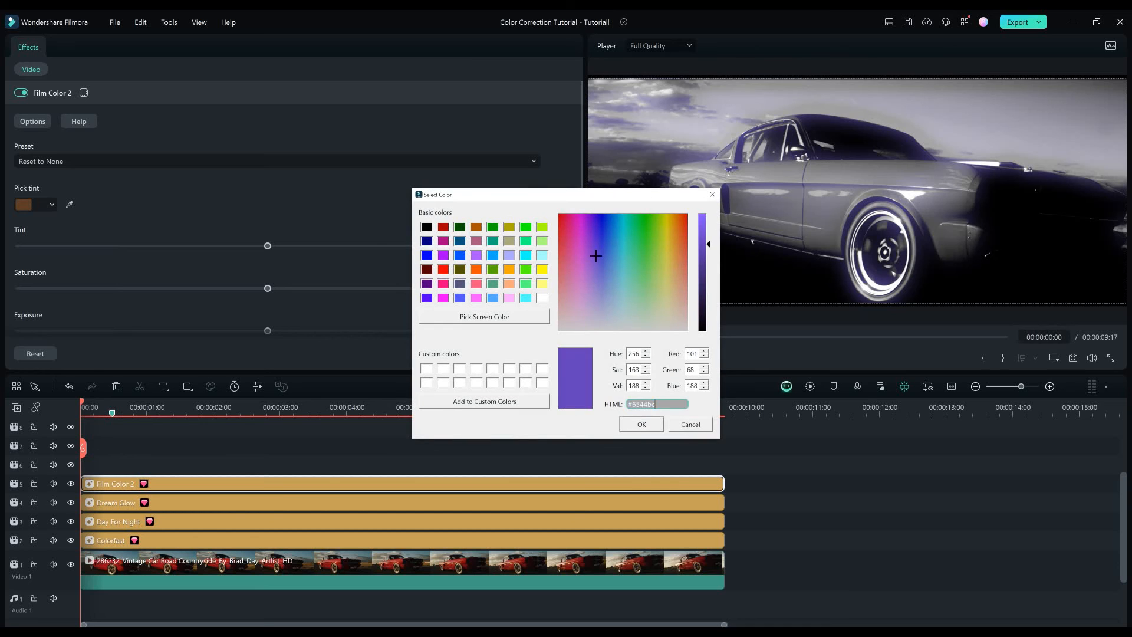
{"action": "key", "text": "Return"}
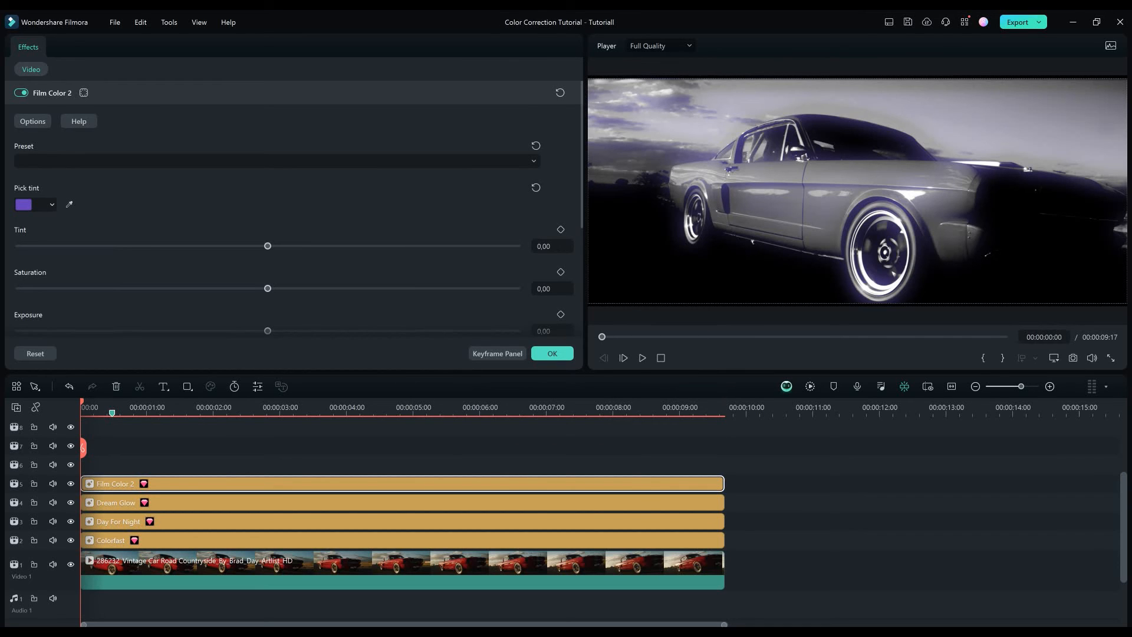
Set the Film Color 2 saturation to 50, exposure to -5.1 and brightness to 10.3.
{"action": "scroll", "coordinate": [289, 224], "scroll_direction": "down", "scroll_amount": 1}
{"action": "left_click_drag", "start_coordinate": [268, 253], "coordinate": [411, 253]}
{"action": "type", "text": "50"}
{"action": "key", "text": "Return"}
{"action": "left_click_drag", "start_coordinate": [268, 295], "coordinate": [262, 296]}
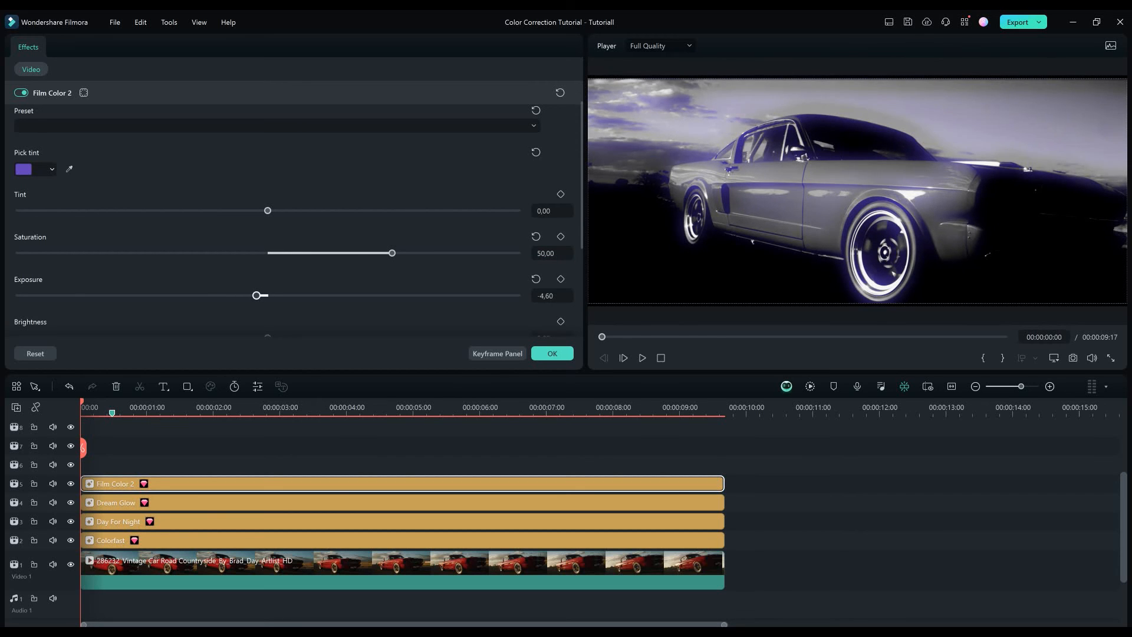
{"action": "scroll", "coordinate": [288, 224], "scroll_direction": "down", "scroll_amount": 2}
{"action": "left_click_drag", "start_coordinate": [269, 267], "coordinate": [293, 268]}
Raise the Film Color 2 film gamma slightly, confirm the settings, and return the preview to the start.
{"action": "scroll", "coordinate": [293, 267], "scroll_direction": "down", "scroll_amount": 1}
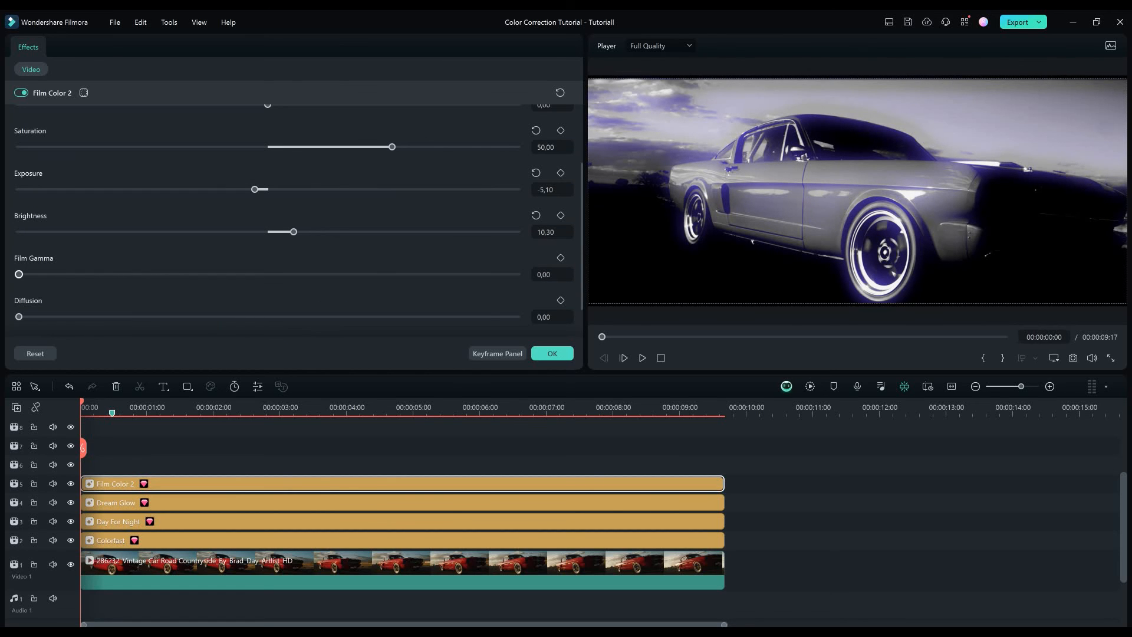
{"action": "left_click_drag", "start_coordinate": [19, 274], "coordinate": [94, 274]}
{"action": "scroll", "coordinate": [93, 274], "scroll_direction": "down", "scroll_amount": 2}
{"action": "left_click", "coordinate": [552, 353]}
{"action": "mouse_move", "coordinate": [602, 337]}
{"action": "left_mouse_down"}
{"action": "mouse_move", "coordinate": [942, 337]}
{"action": "mouse_move", "coordinate": [599, 336]}
{"action": "left_mouse_up"}
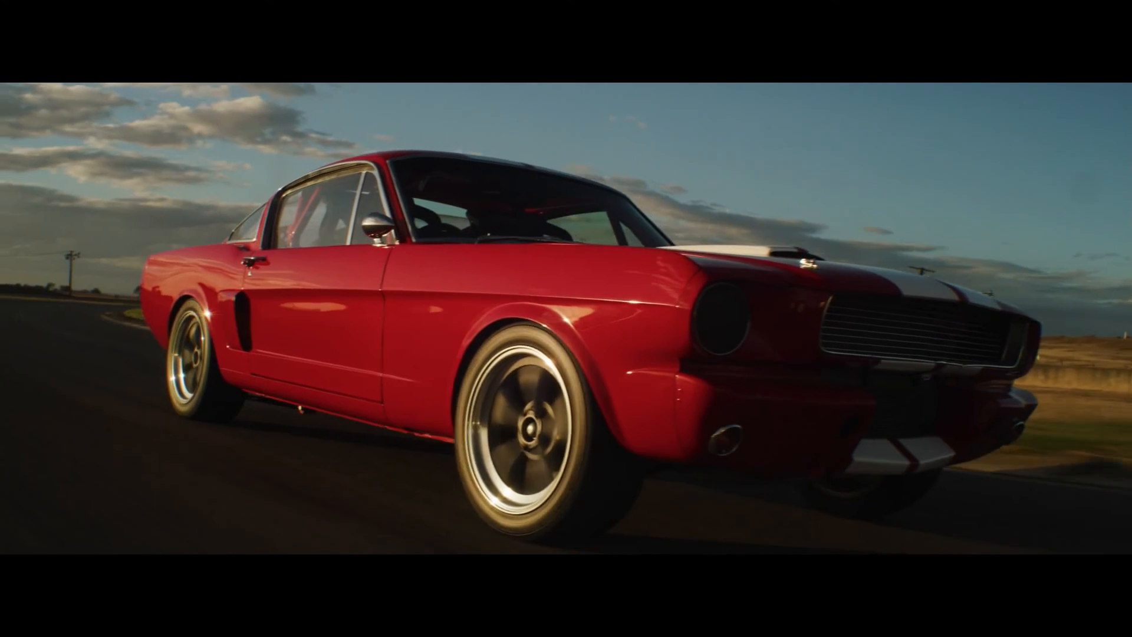